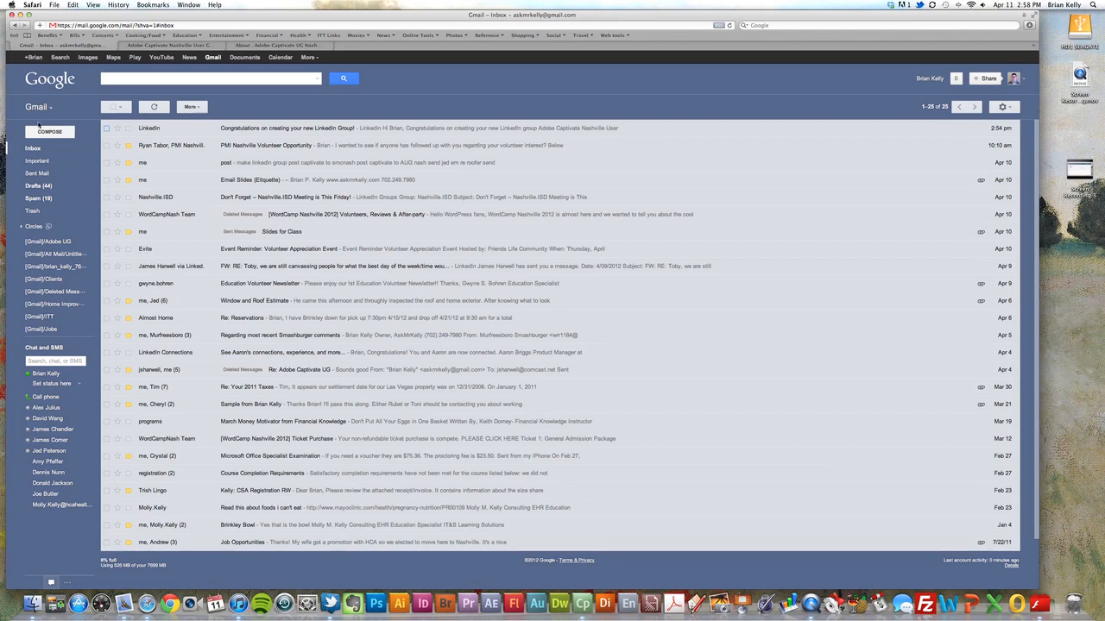
Start a new email addressed to the account owner's own address with the subject "Attachment Demonstration"
{"action": "left_click", "coordinate": [50, 132]}
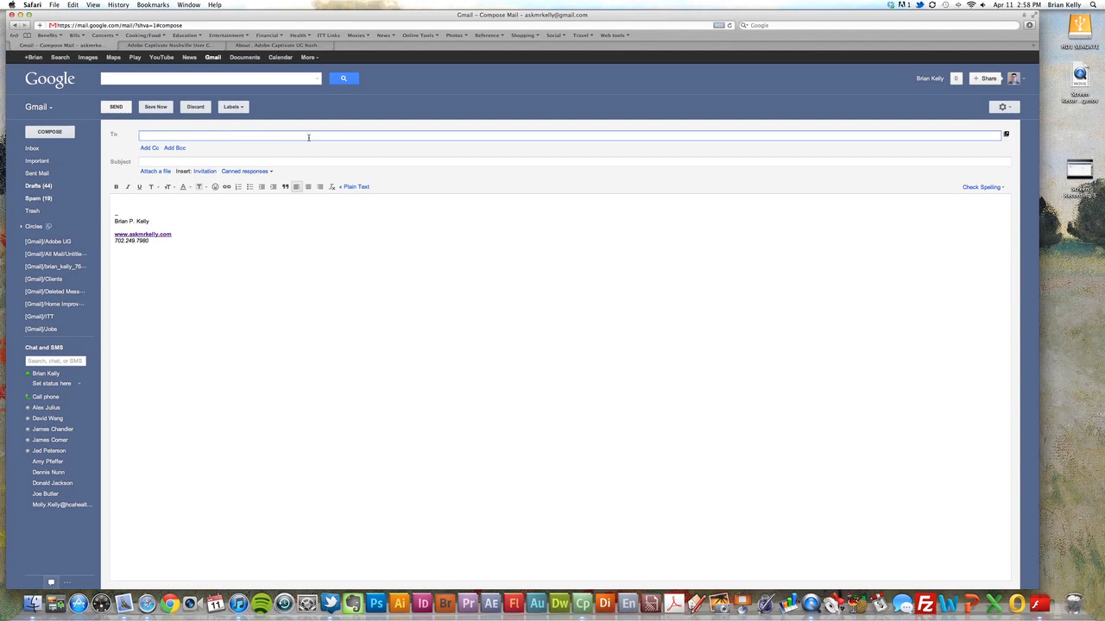
{"action": "type", "text": "ask"}
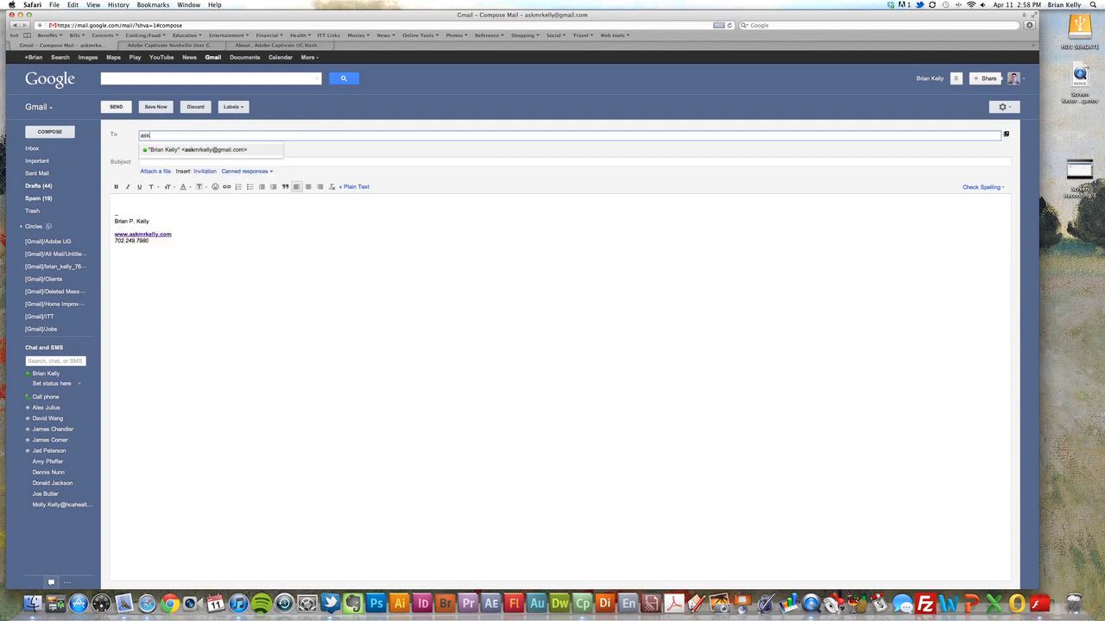
{"action": "key", "text": "Return"}
{"action": "key", "text": "Tab"}
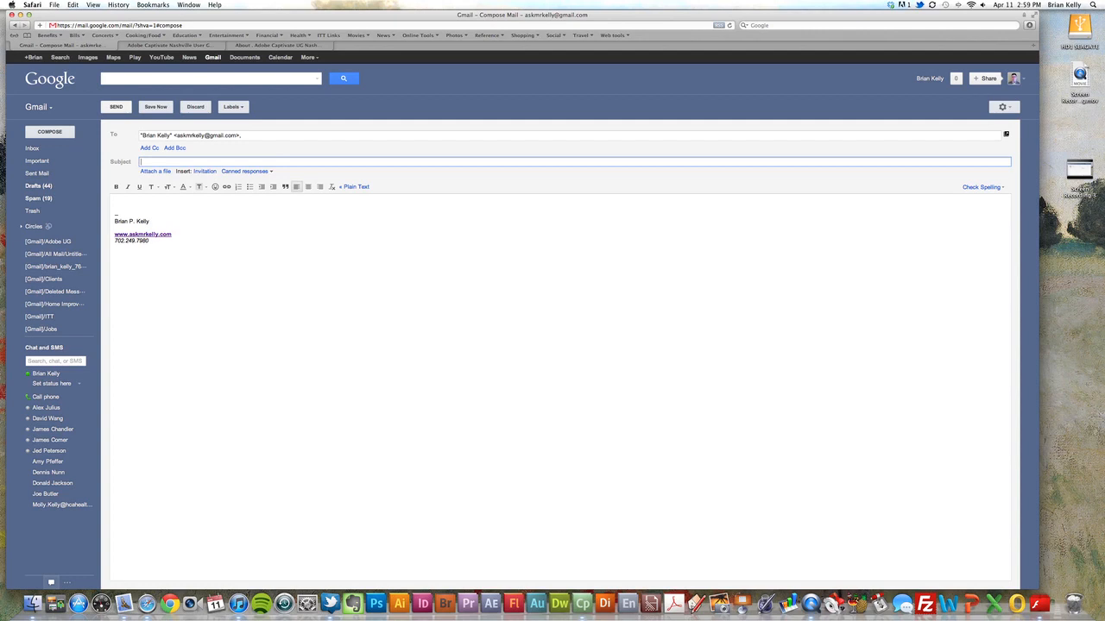
{"action": "type", "text": "tachment Demonstration"}
{"action": "left_click", "coordinate": [318, 395]}
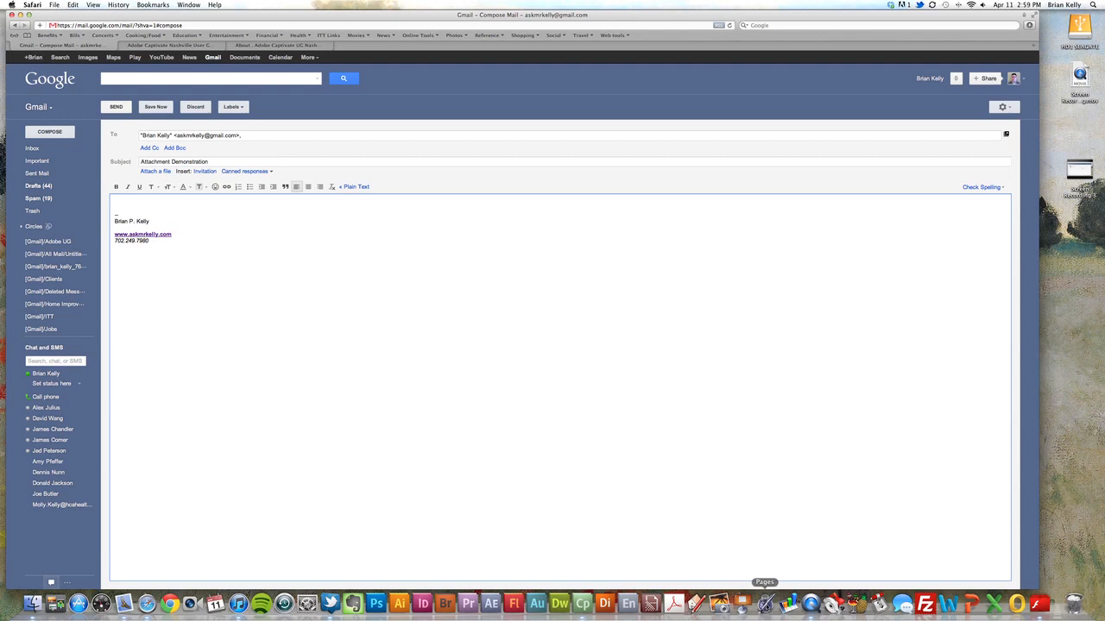
Switch to Pages, create a new document from the Blank word processing template, and show its toolbar as text only
{"action": "left_click", "coordinate": [765, 602]}
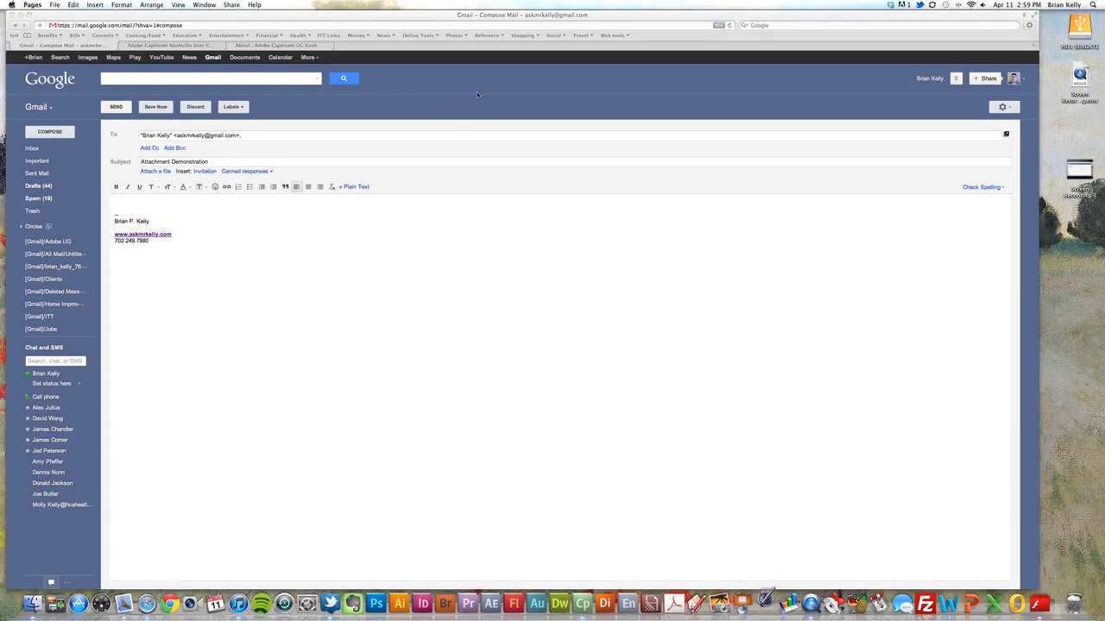
{"action": "left_click", "coordinate": [55, 5]}
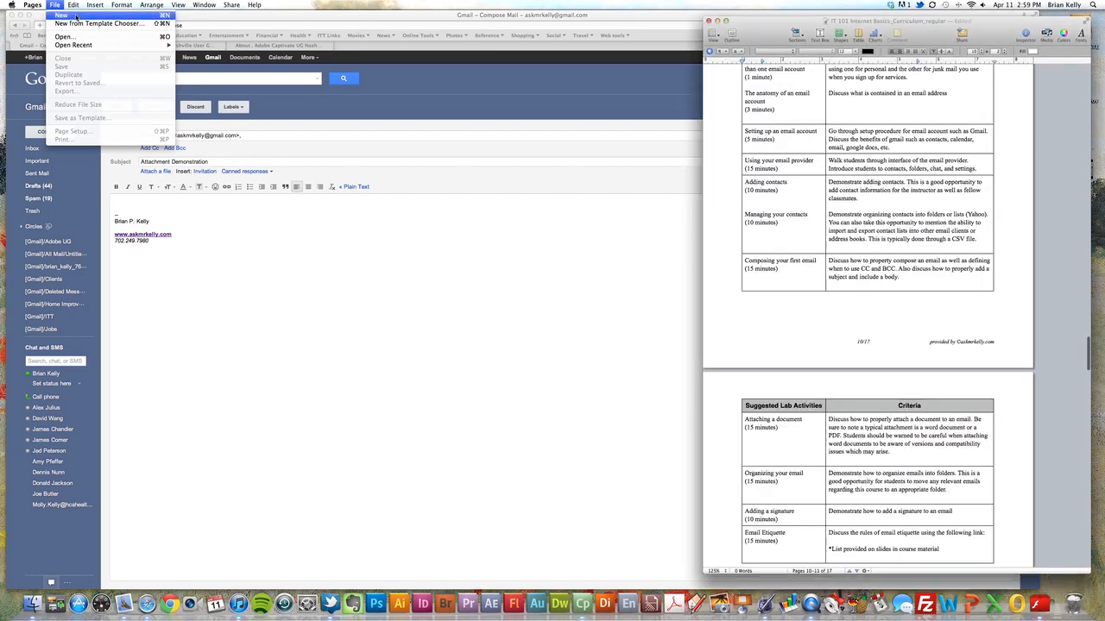
{"action": "left_click", "coordinate": [76, 17]}
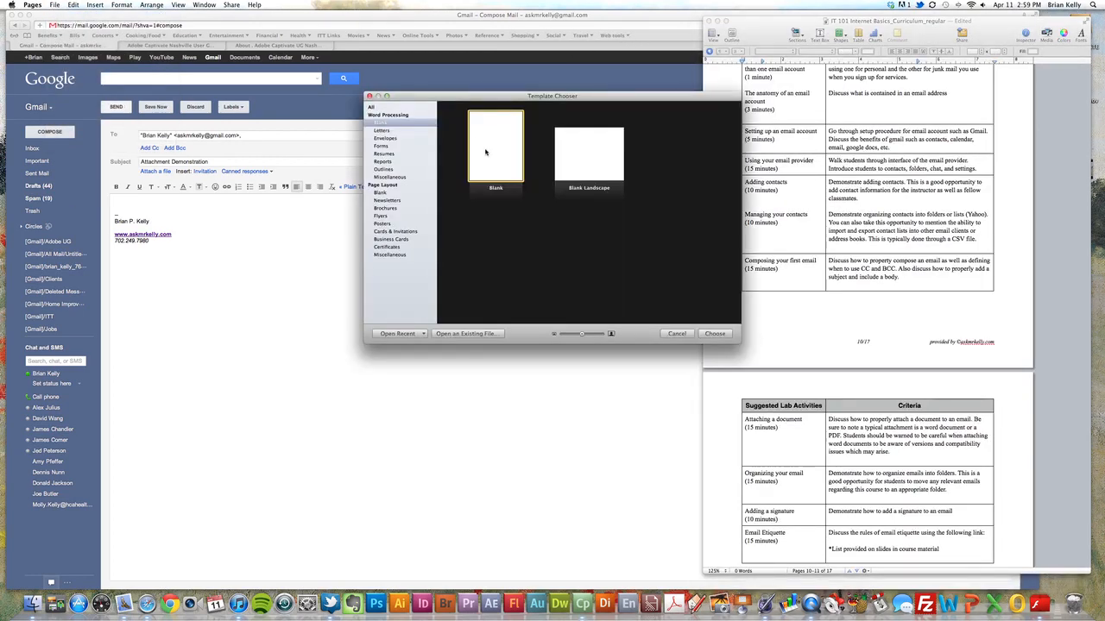
{"action": "left_click", "coordinate": [715, 335]}
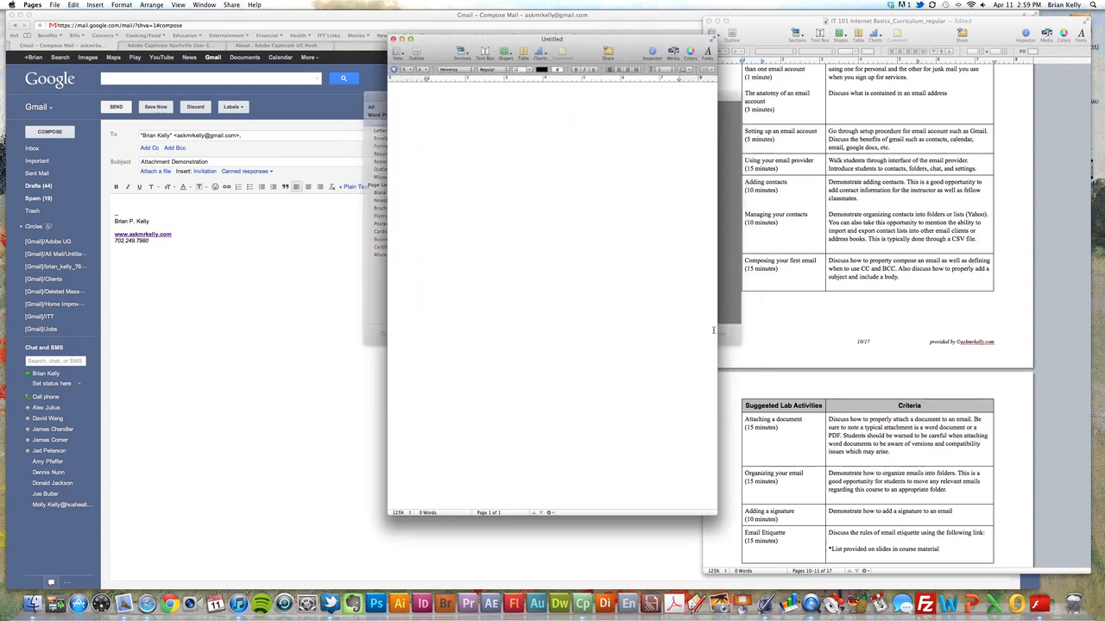
{"action": "right_click", "coordinate": [447, 45]}
{"action": "left_click", "coordinate": [497, 63]}
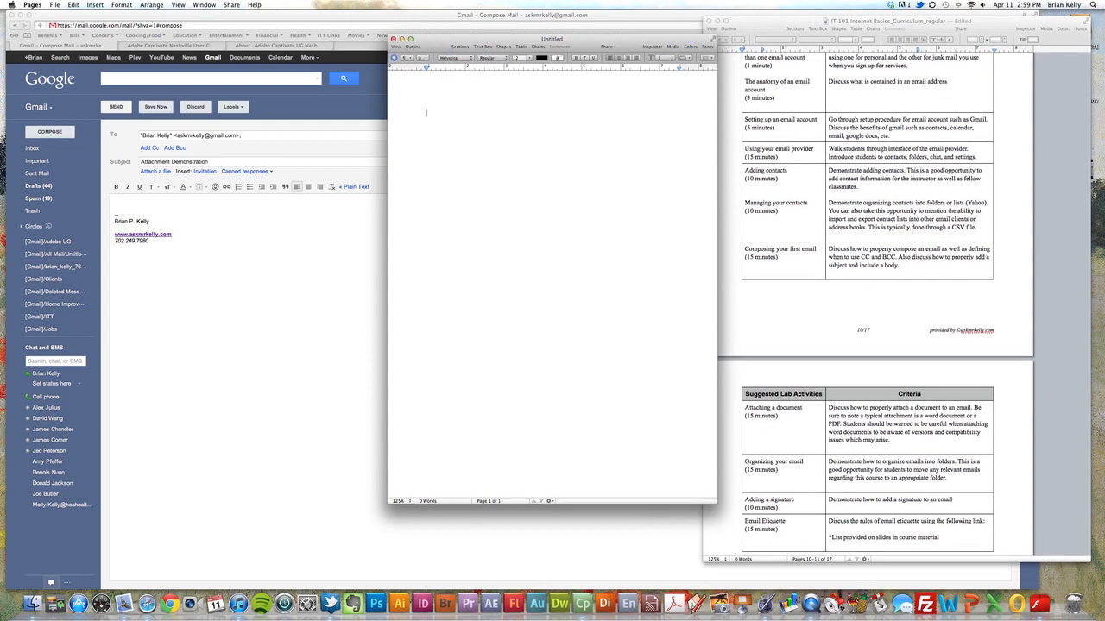
Save the blank document to the Desktop as "Attachment Demo File" and move its window aside
{"action": "left_click", "coordinate": [54, 6]}
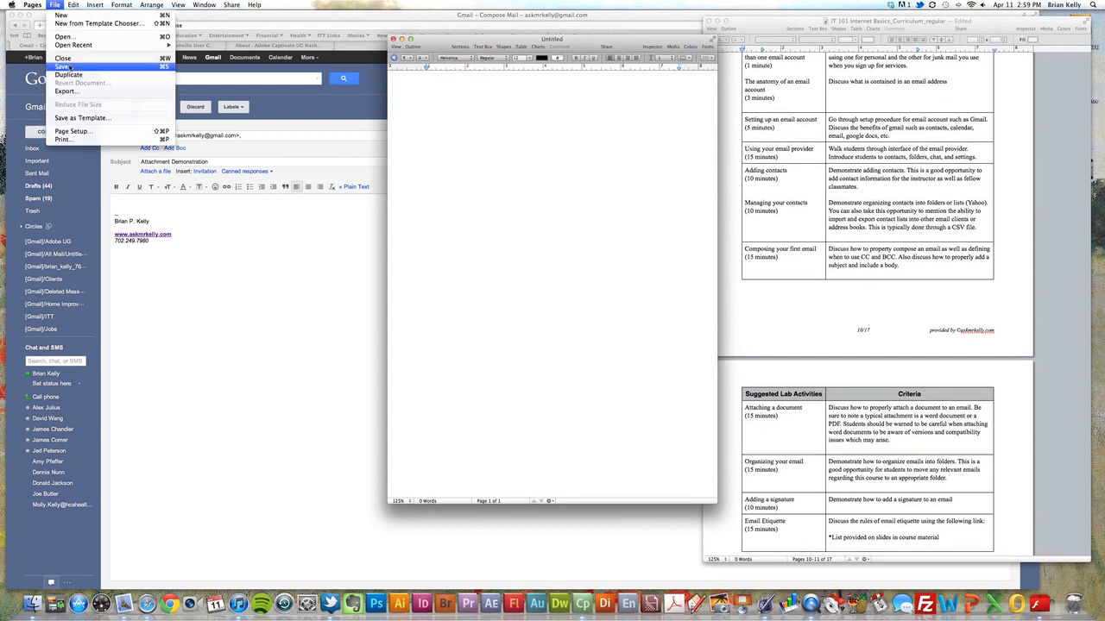
{"action": "left_click", "coordinate": [69, 67]}
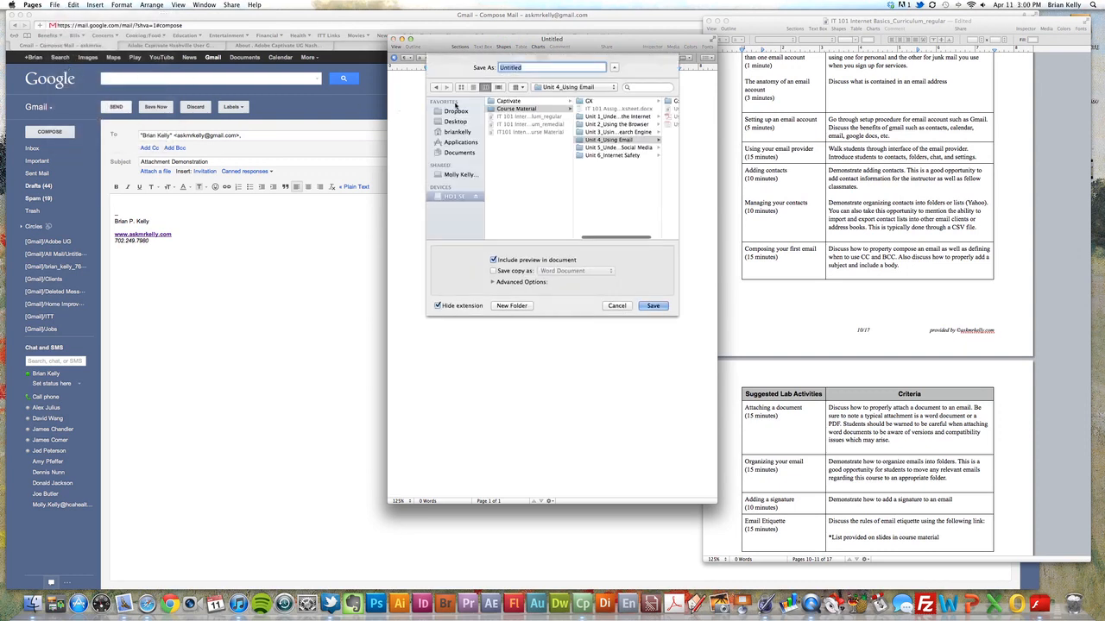
{"action": "left_click", "coordinate": [451, 122]}
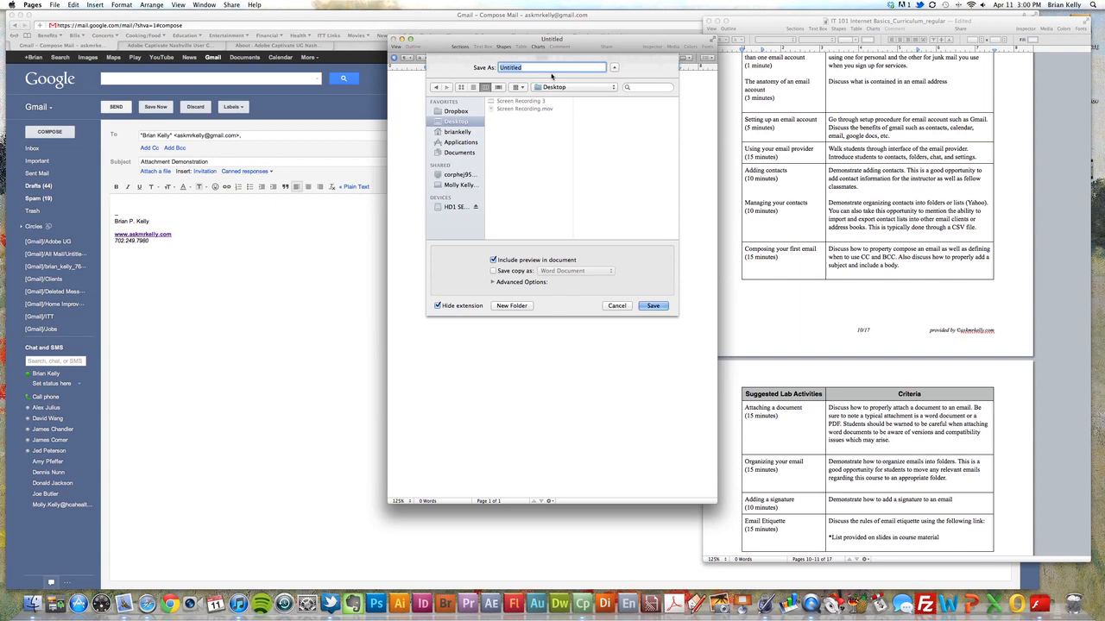
{"action": "type", "text": "Attachment Demo File"}
{"action": "left_click", "coordinate": [653, 307]}
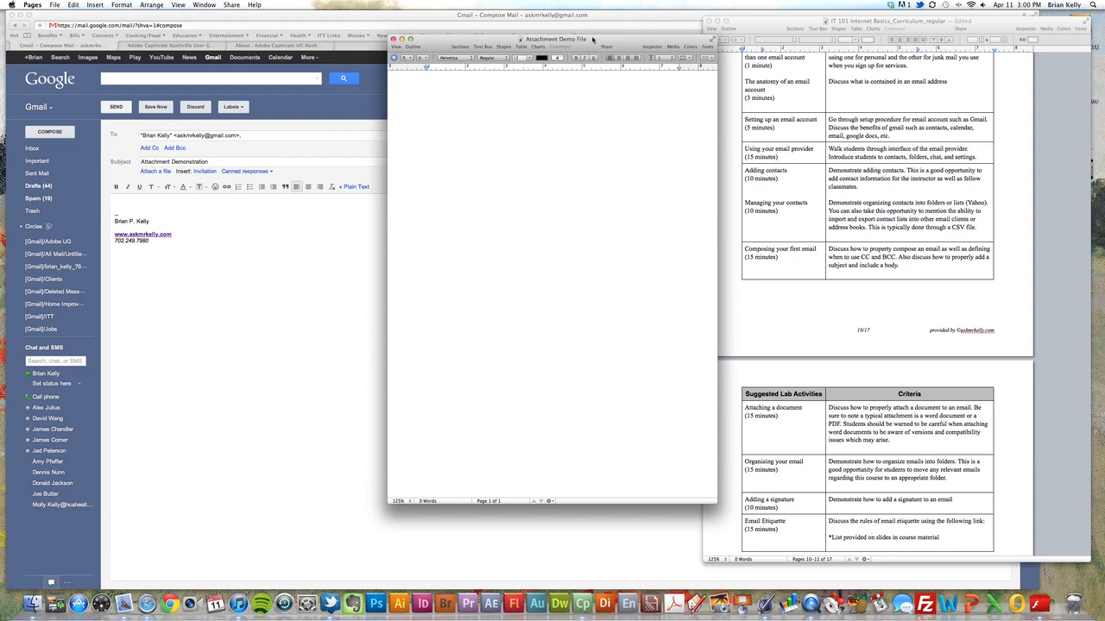
{"action": "left_click_drag", "start_coordinate": [592, 39], "coordinate": [812, 55]}
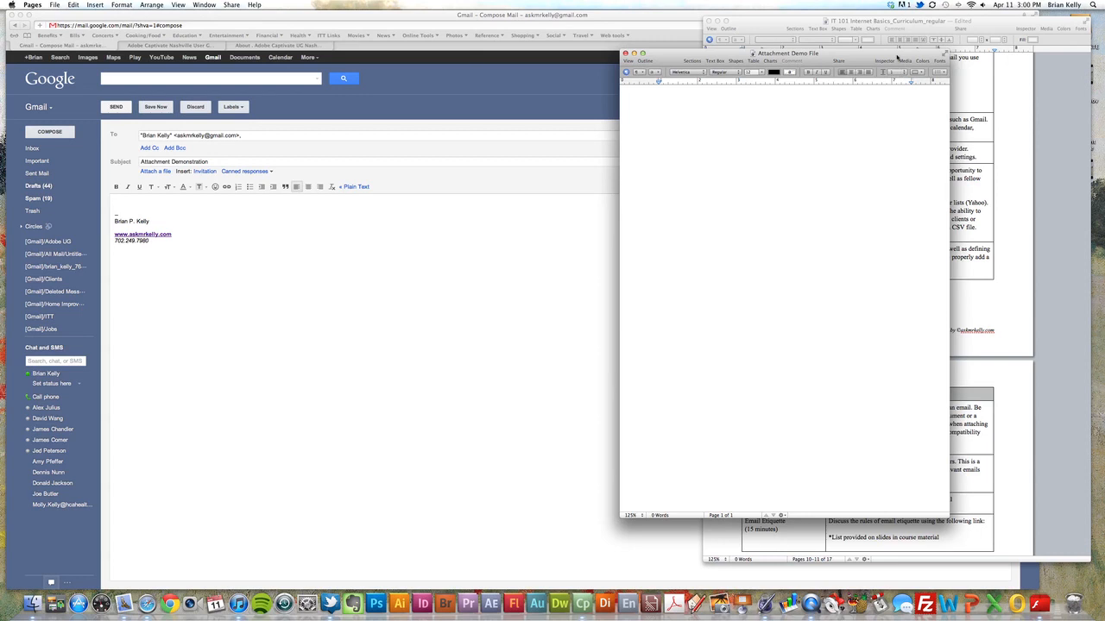
{"action": "left_click", "coordinate": [55, 5]}
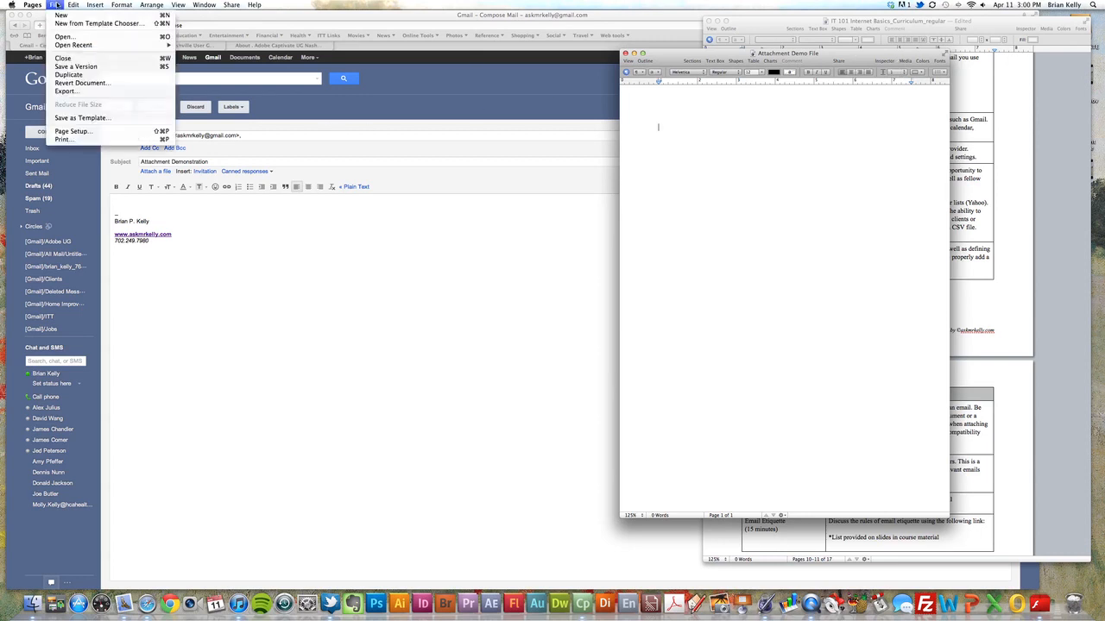
{"action": "left_click", "coordinate": [66, 91]}
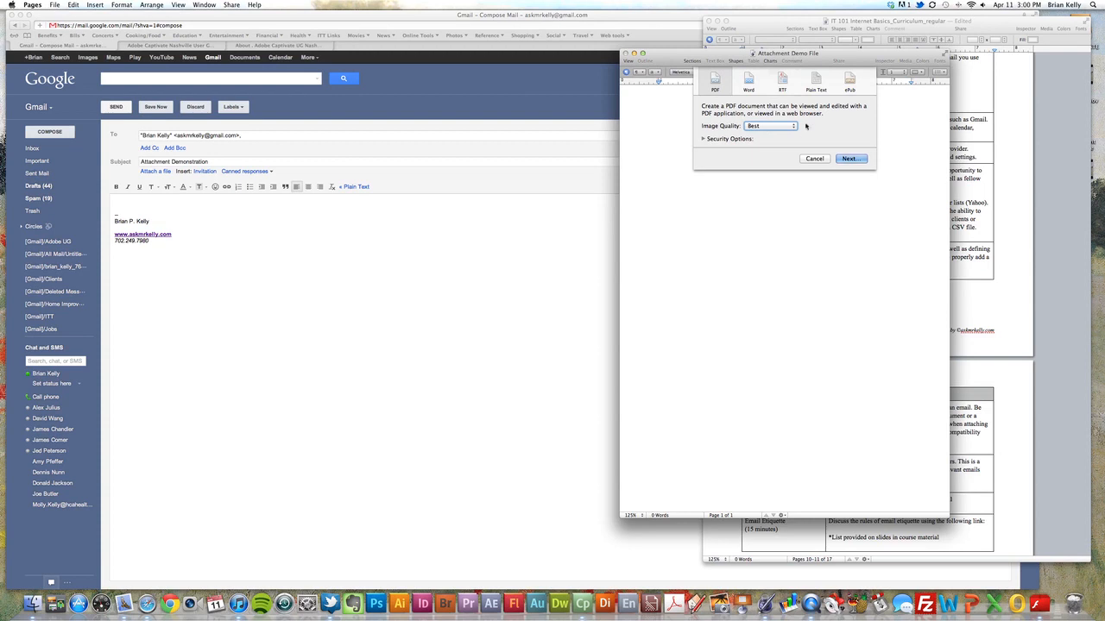
{"action": "left_click", "coordinate": [813, 159]}
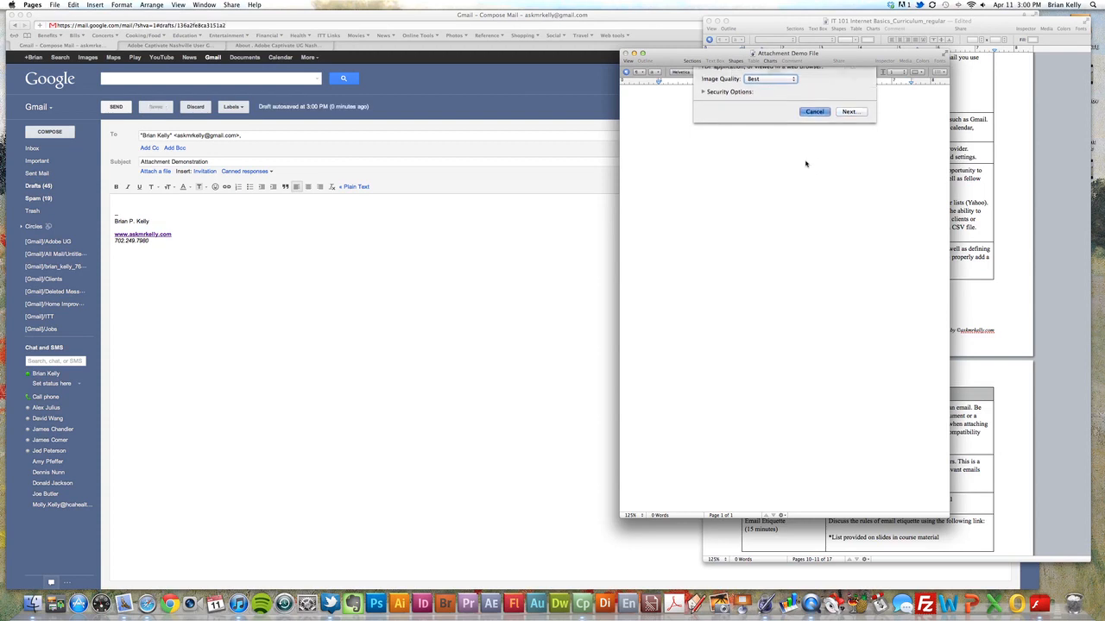
Export the document to the Desktop as a PDF named "Attachment Demo File" with Best image quality
{"action": "left_click", "coordinate": [63, 5]}
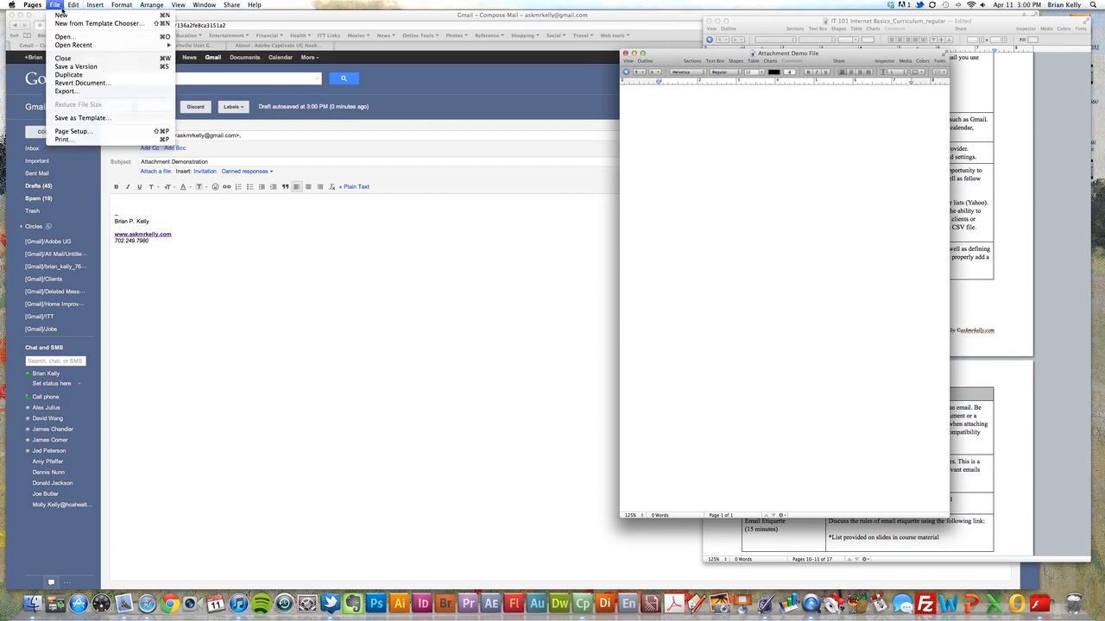
{"action": "left_click", "coordinate": [53, 93]}
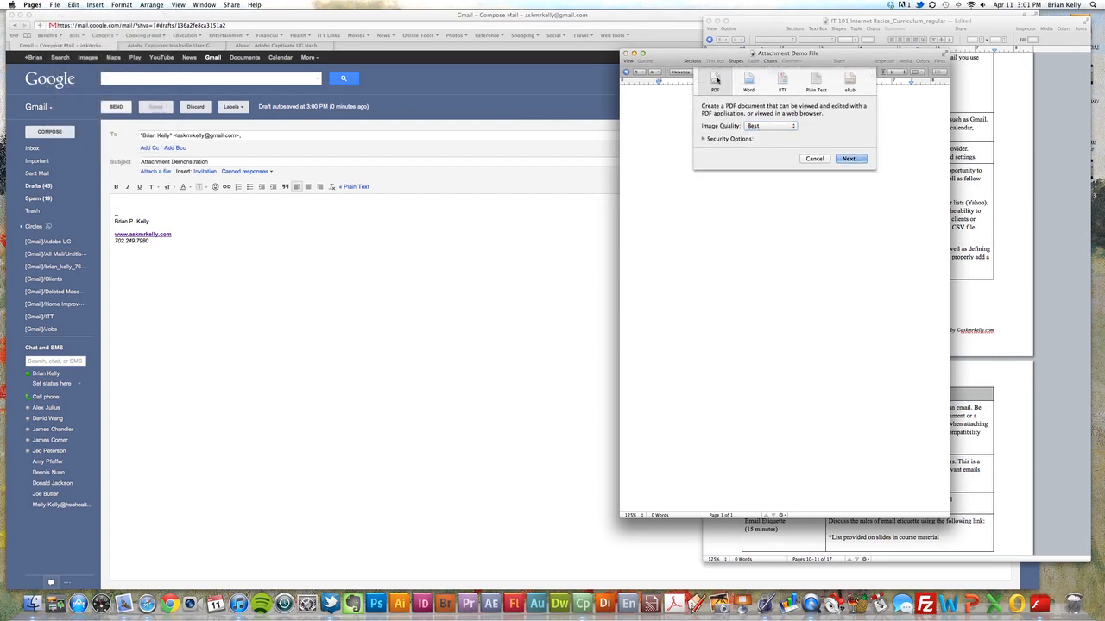
{"action": "left_click", "coordinate": [853, 160]}
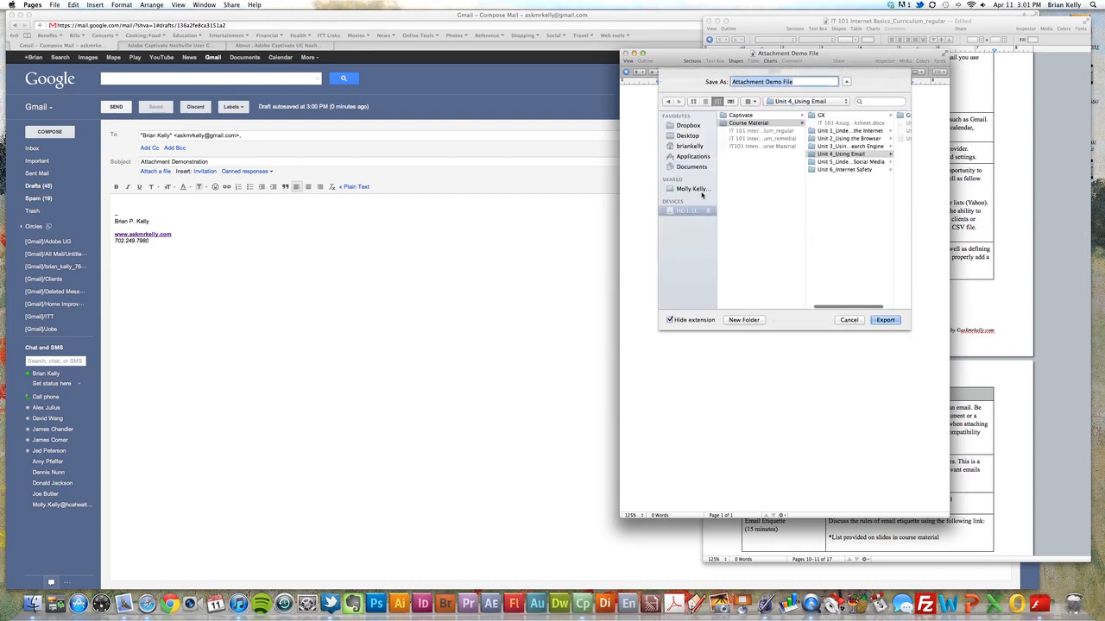
{"action": "left_click", "coordinate": [693, 137]}
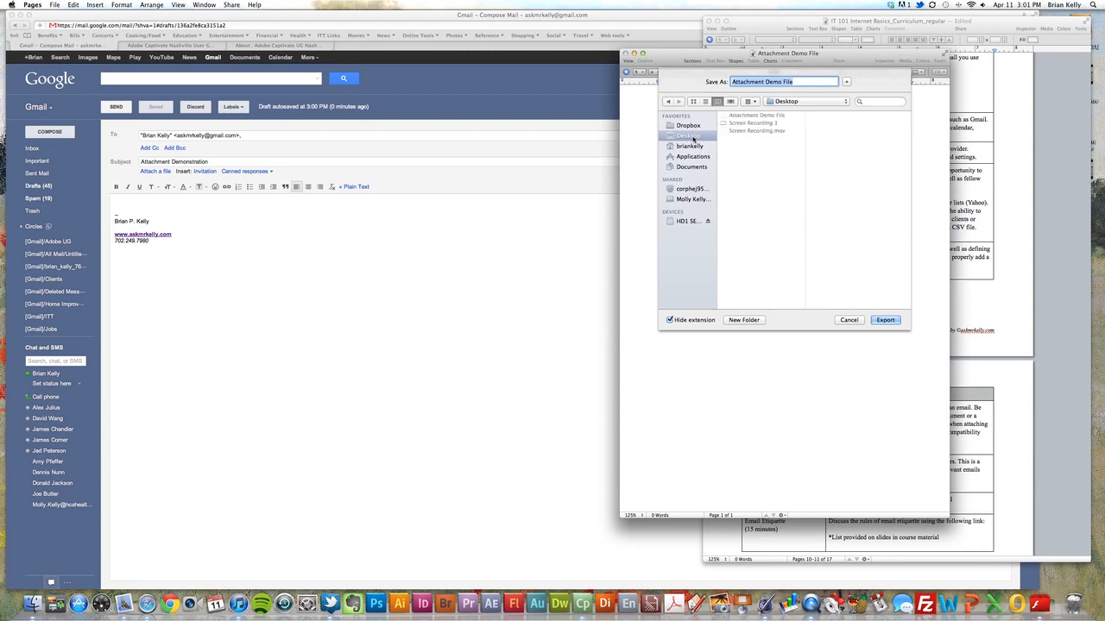
{"action": "left_click", "coordinate": [878, 322]}
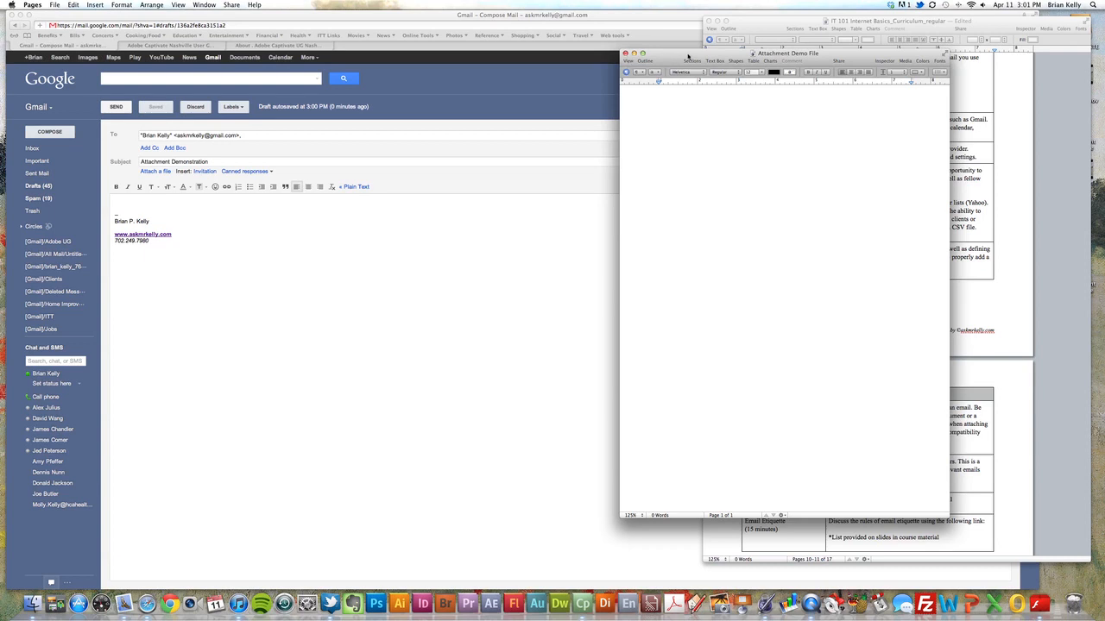
Return to the Gmail draft in Safari and write "I am sending you the attachment." above the signature
{"action": "left_click_drag", "start_coordinate": [686, 57], "coordinate": [714, 60]}
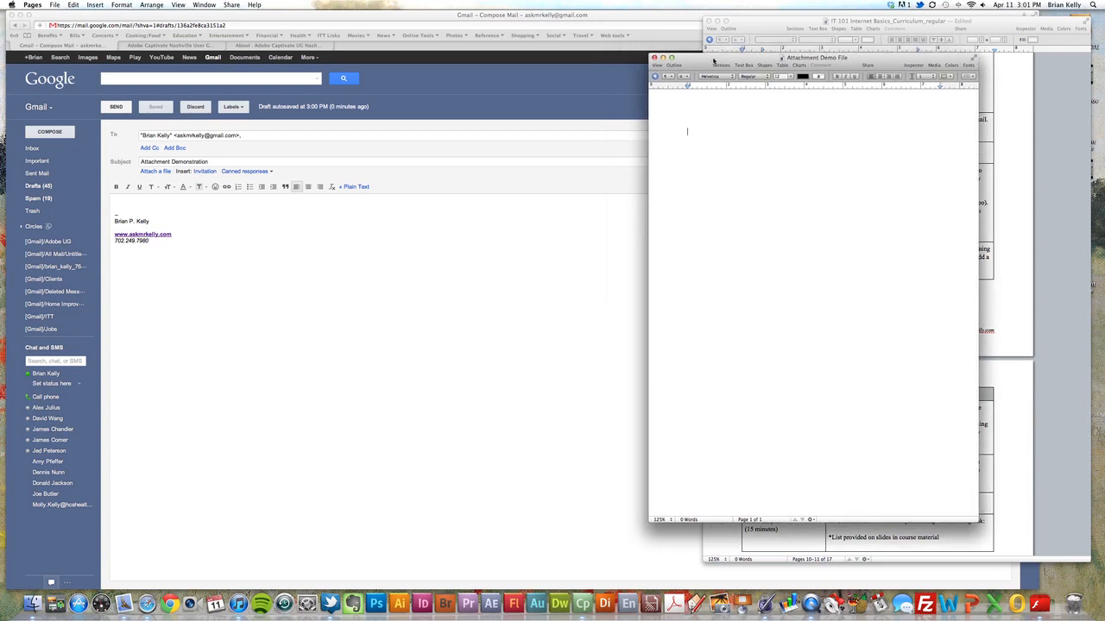
{"action": "left_click", "coordinate": [216, 213]}
{"action": "triple_click", "coordinate": [217, 209]}
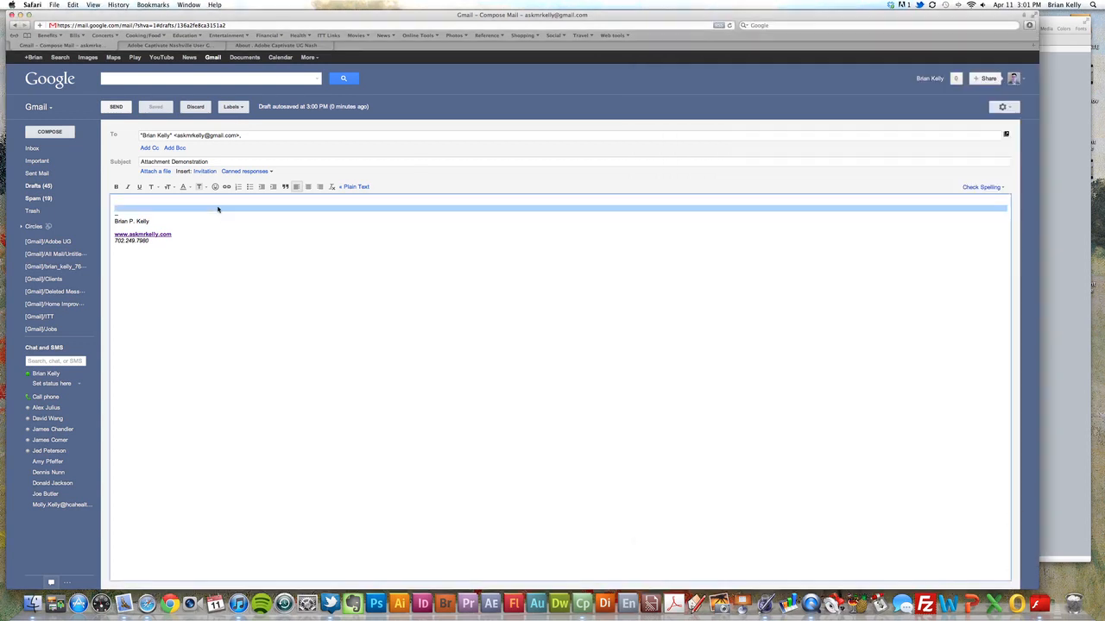
{"action": "left_click", "coordinate": [217, 199]}
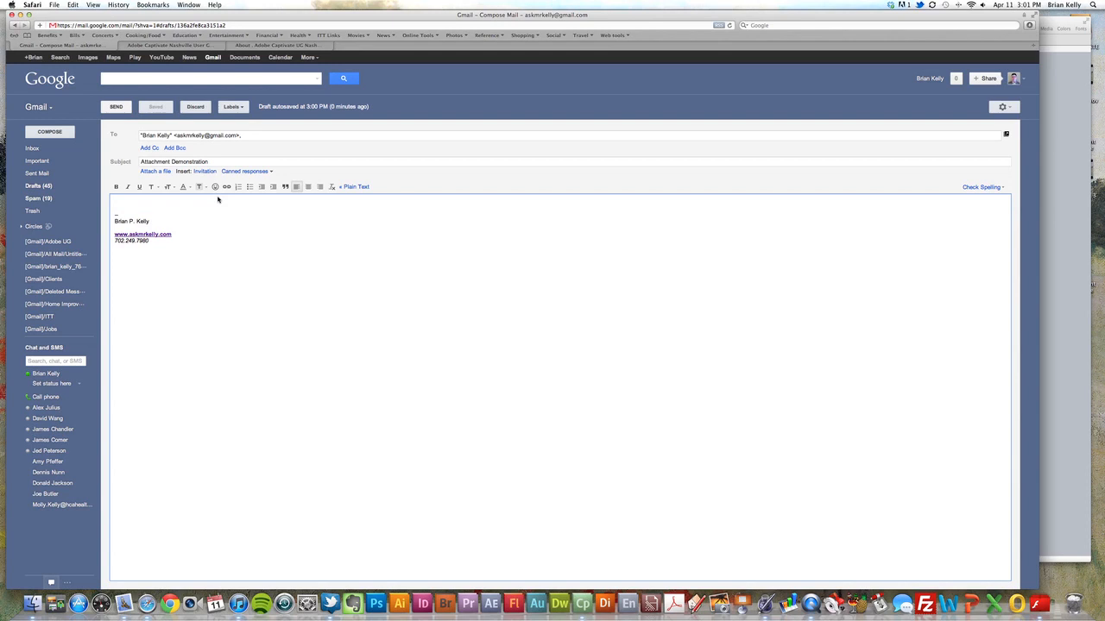
{"action": "type", "text": "I am sending you the attachment."}
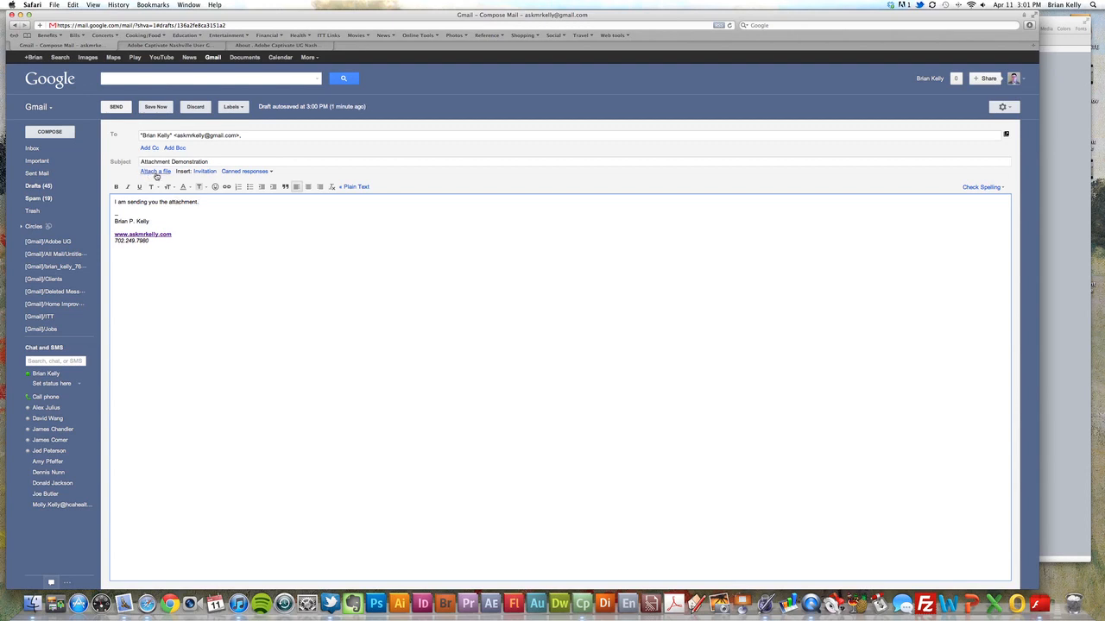
Attach the PDF version of "Attachment Demo File" from the Desktop to the email
{"action": "left_click", "coordinate": [156, 172]}
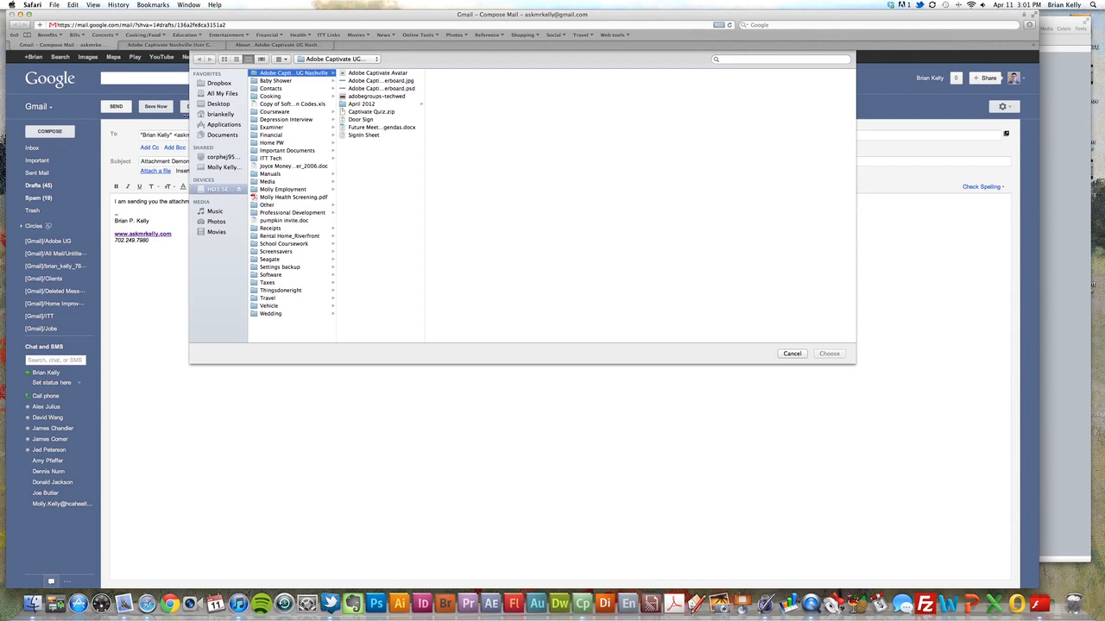
{"action": "left_click", "coordinate": [219, 104]}
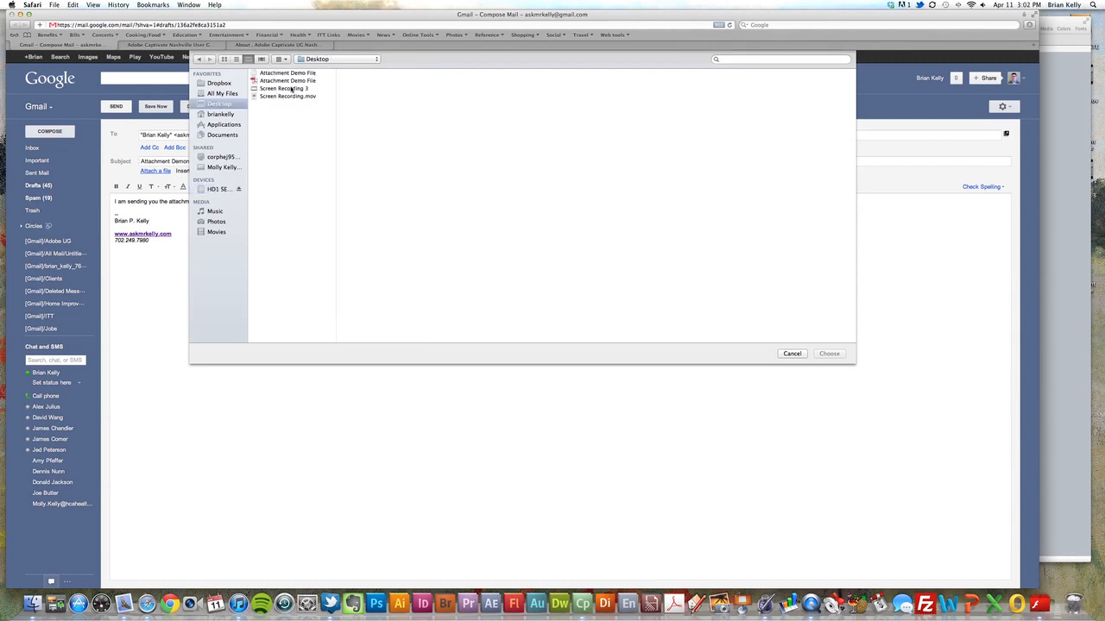
{"action": "left_click", "coordinate": [254, 81]}
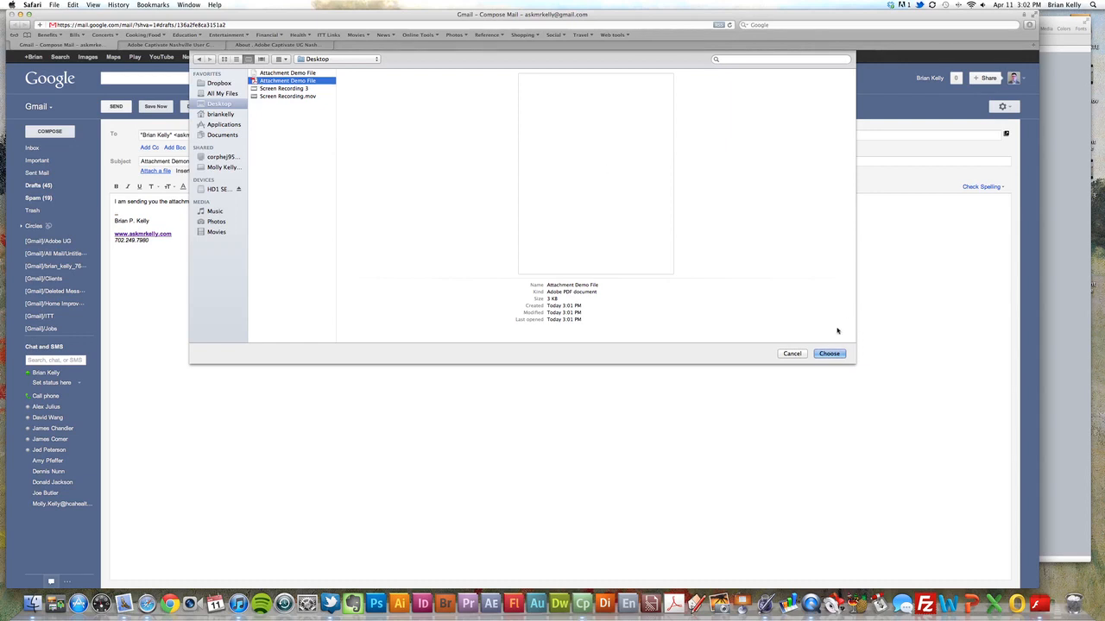
{"action": "left_click", "coordinate": [826, 353]}
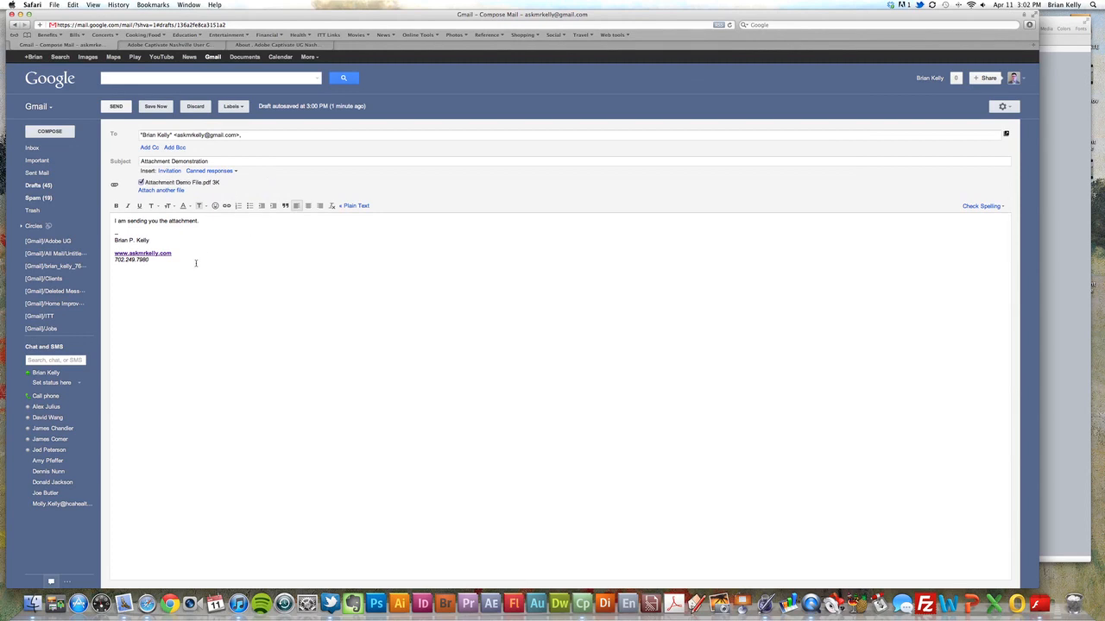
{"action": "left_click", "coordinate": [256, 228]}
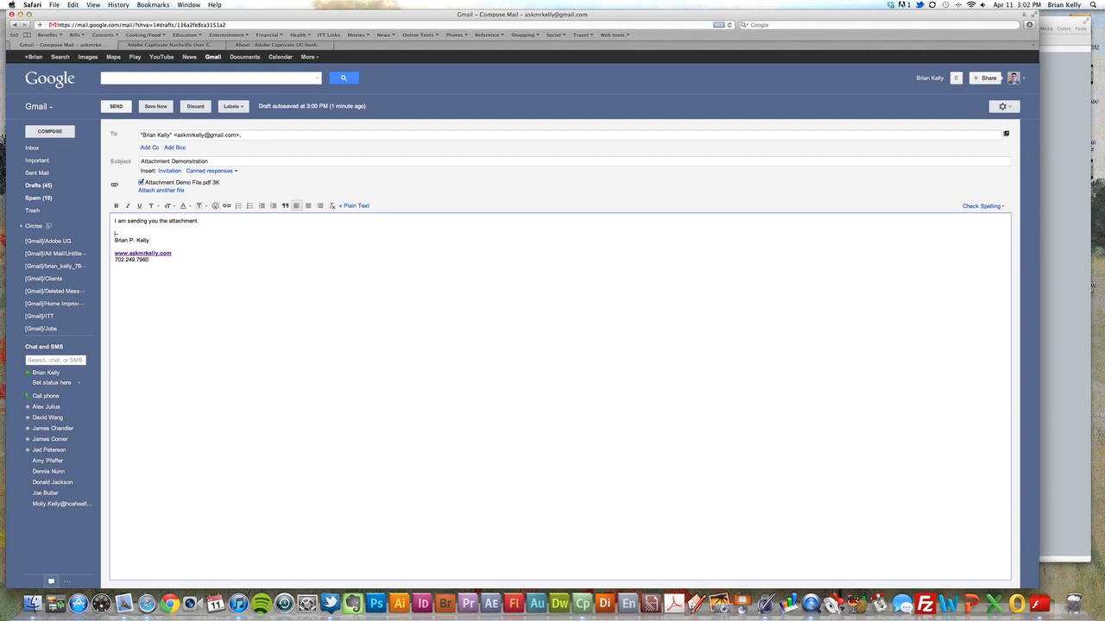
{"action": "key", "text": "super+i"}
{"action": "left_click", "coordinate": [115, 240]}
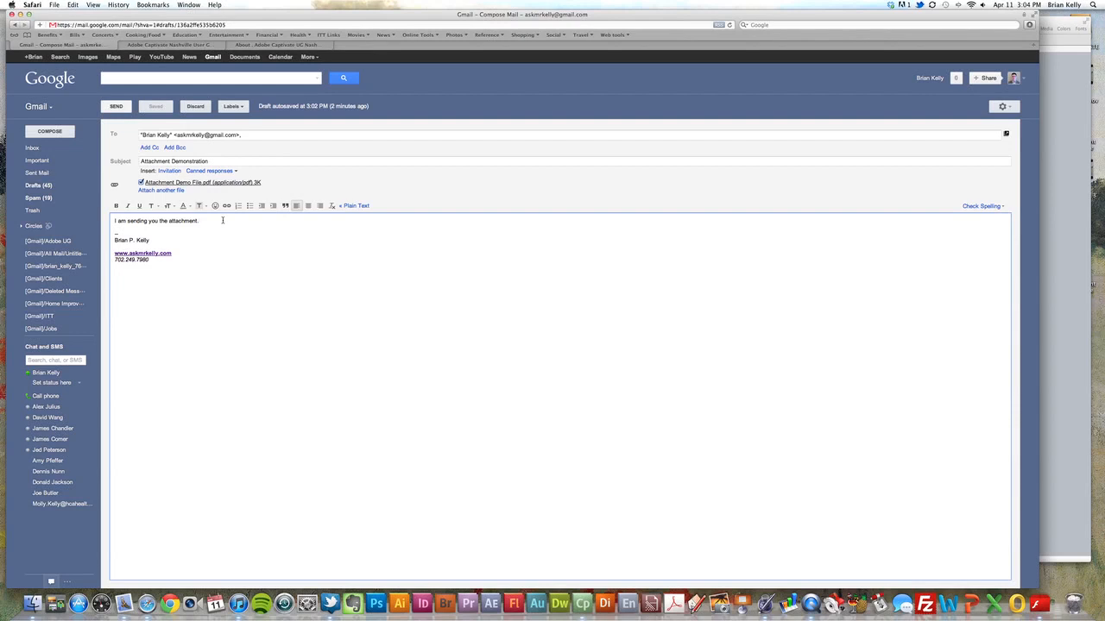
{"action": "left_click", "coordinate": [272, 136]}
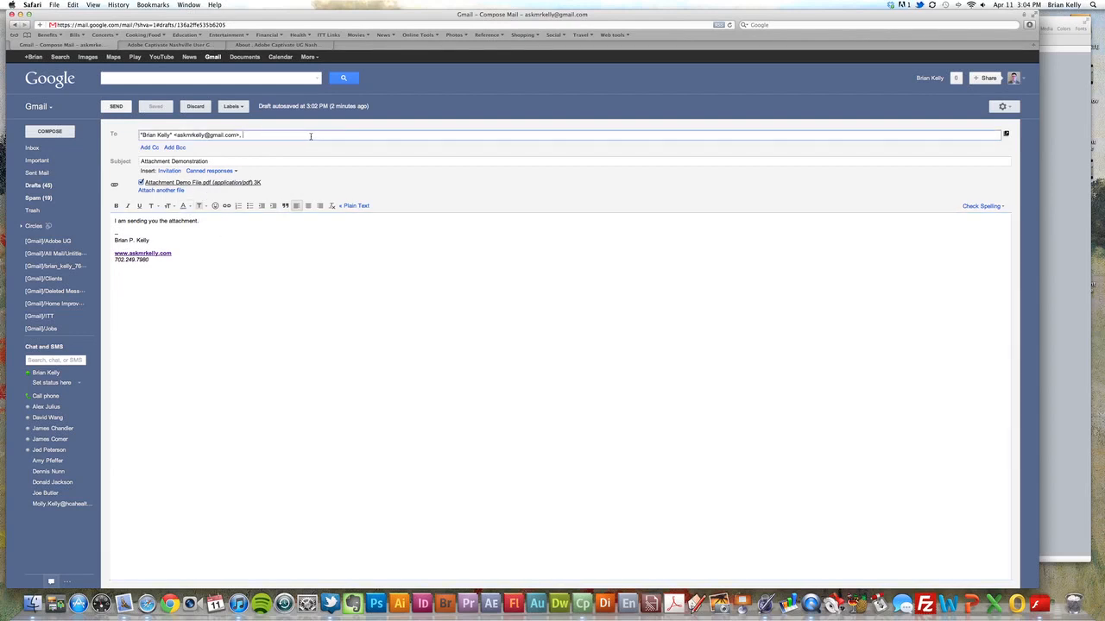
Send the email and open the received "Attachment Demonstration" message from the inbox
{"action": "left_click", "coordinate": [121, 108]}
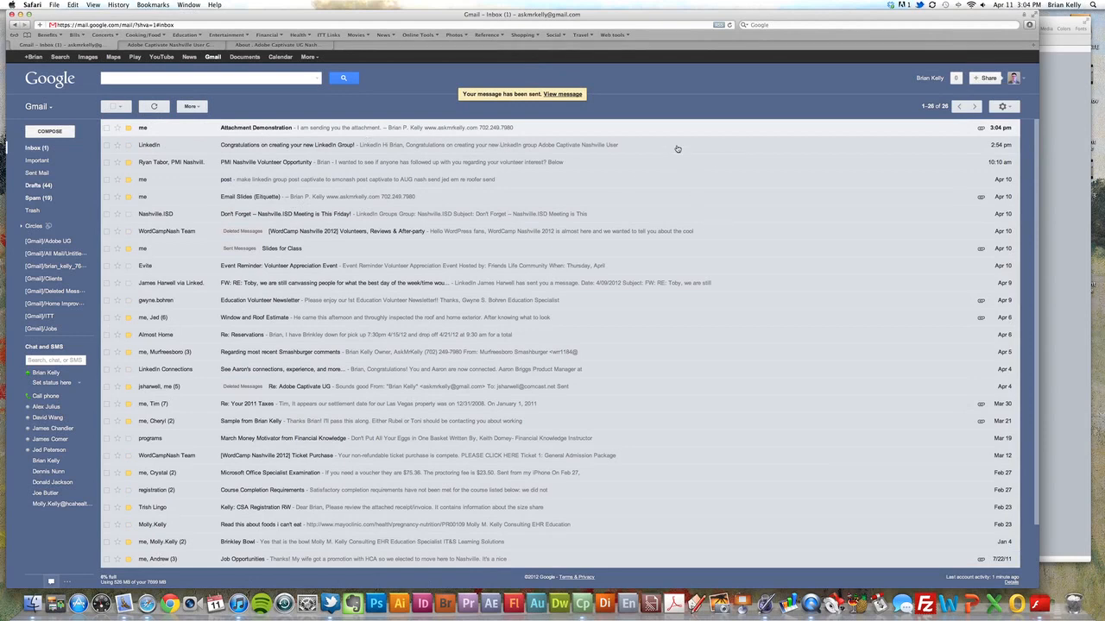
{"action": "left_click", "coordinate": [637, 126]}
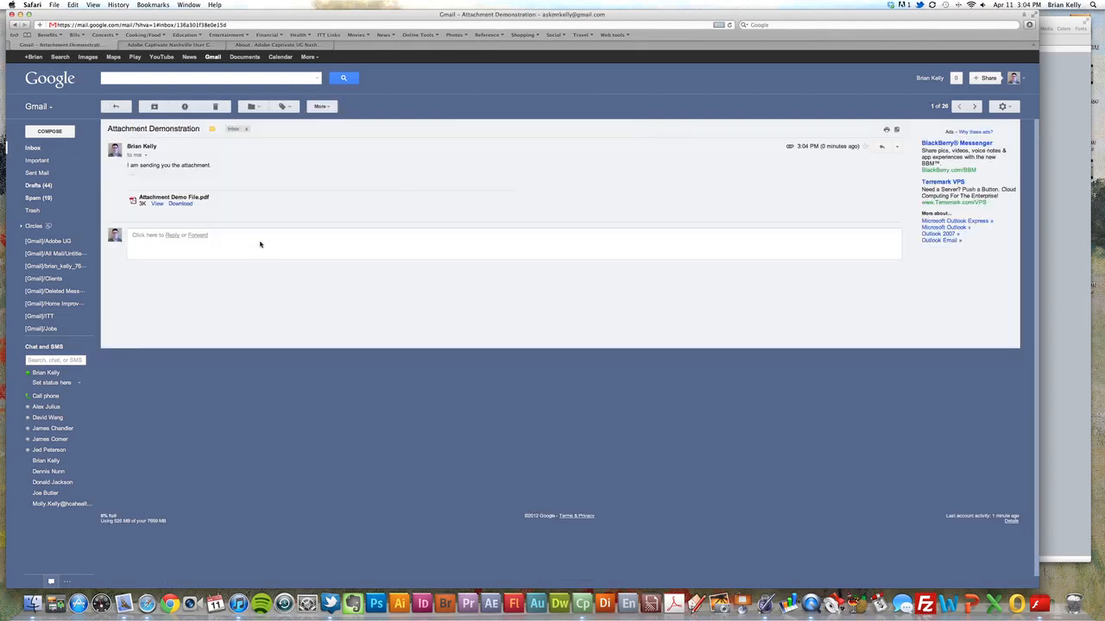